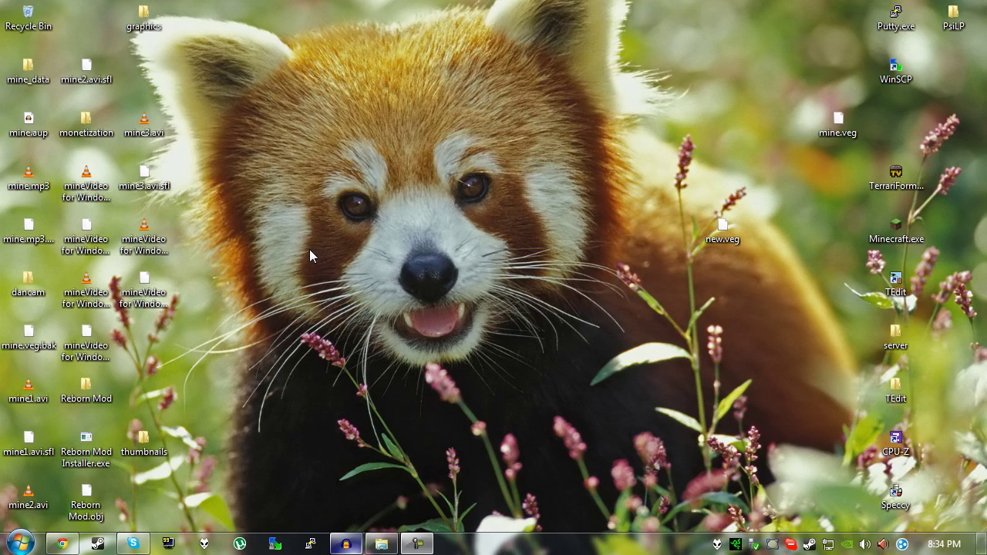
- Switch to Chrome and review the tConfig thread from its feature overview down to the Downloads section
click(62, 543)
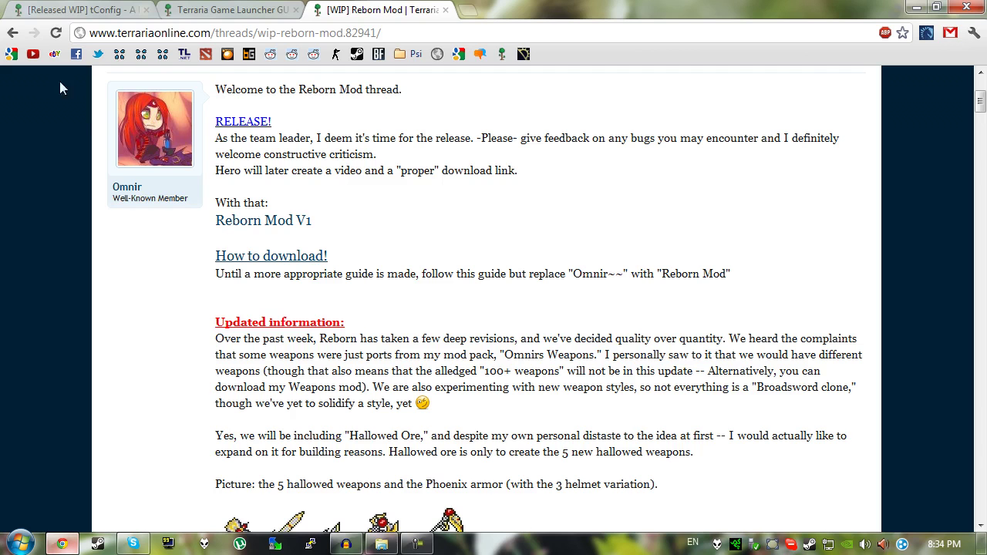
key(ctrl+Tab)
scroll(102, 220, up, 5)
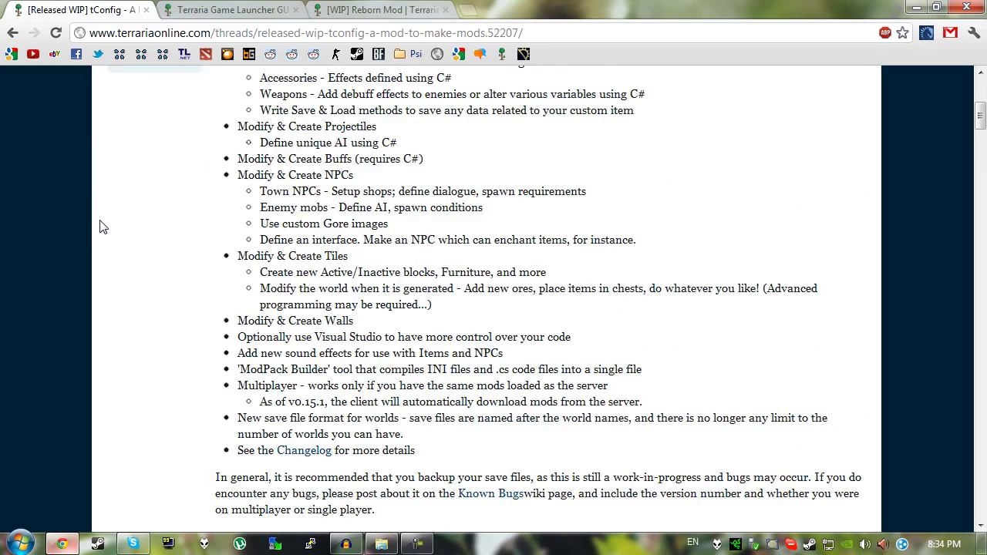
scroll(102, 225, up, 2)
scroll(150, 292, up, 1)
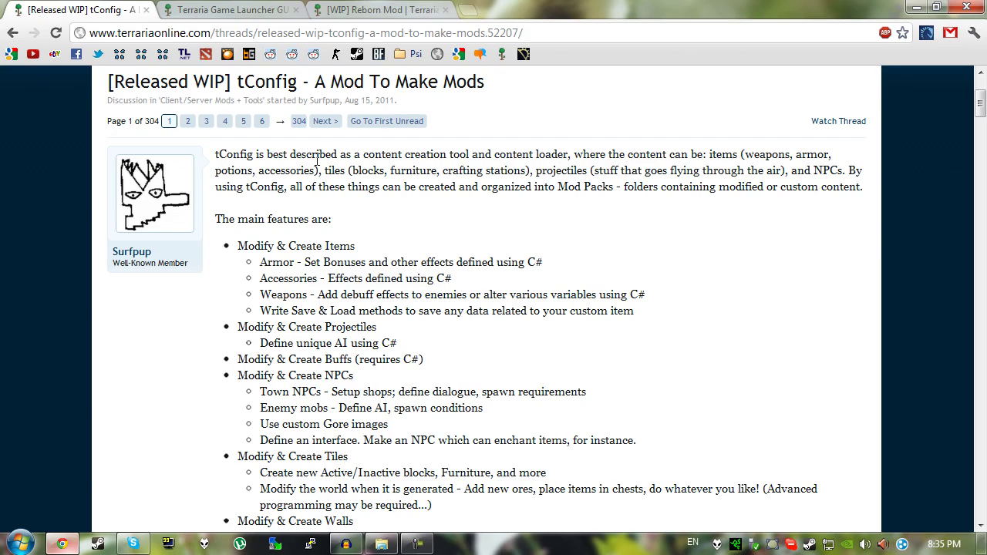
scroll(293, 241, down, 1)
scroll(272, 246, up, 1)
scroll(274, 249, down, 2)
scroll(276, 252, up, 2)
scroll(290, 130, down, 8)
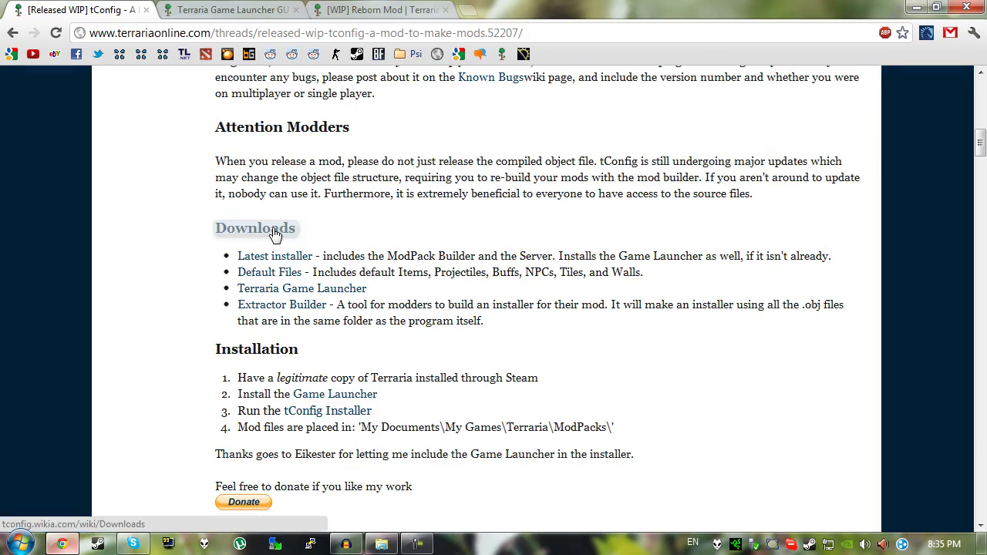
- Open the tConfig Downloads page, follow its Installer link past the ad, and close the page
click(274, 235)
click(146, 313)
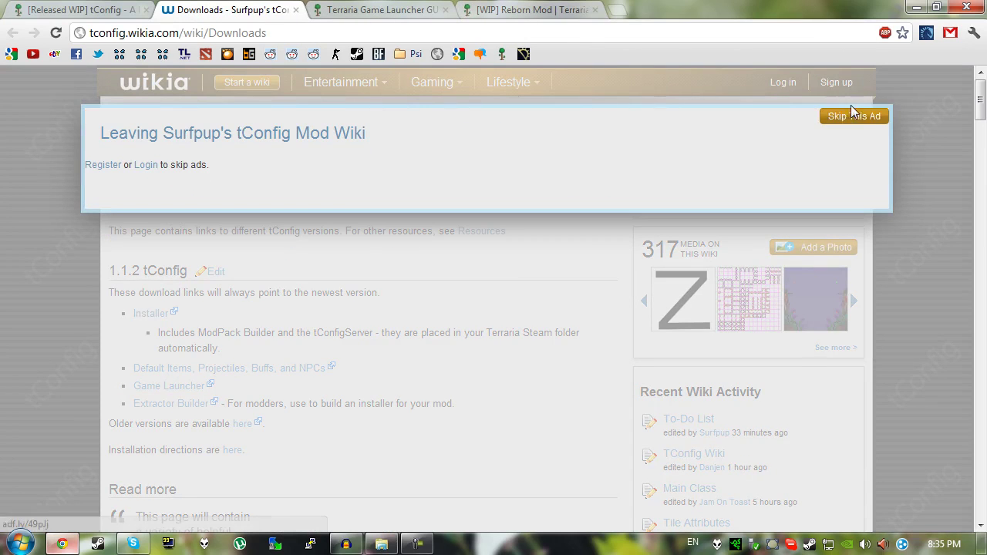
click(870, 118)
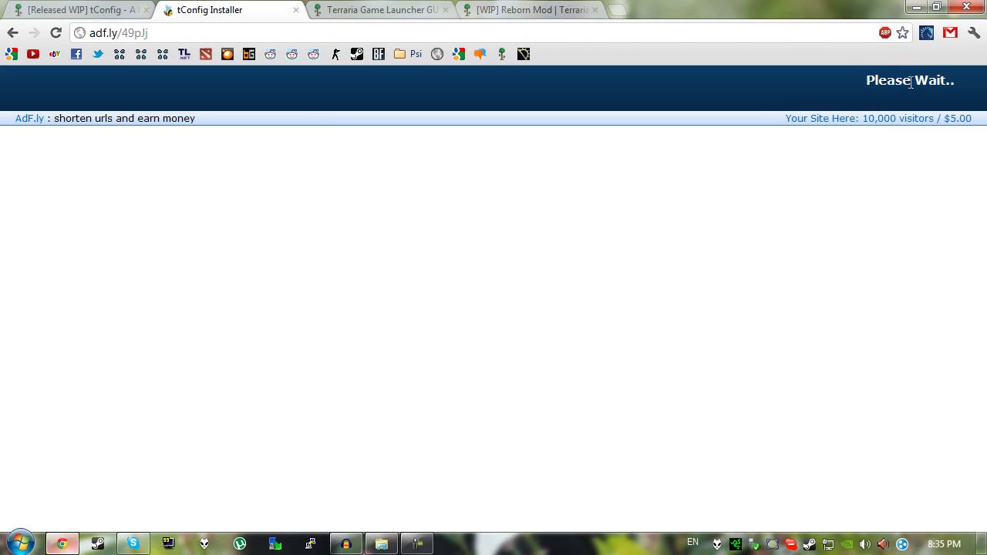
key(ctrl+w)
- Follow the Download link in the Terraria Game Launcher thread through to the adf.ly page, and close that page
scroll(319, 151, up, 3)
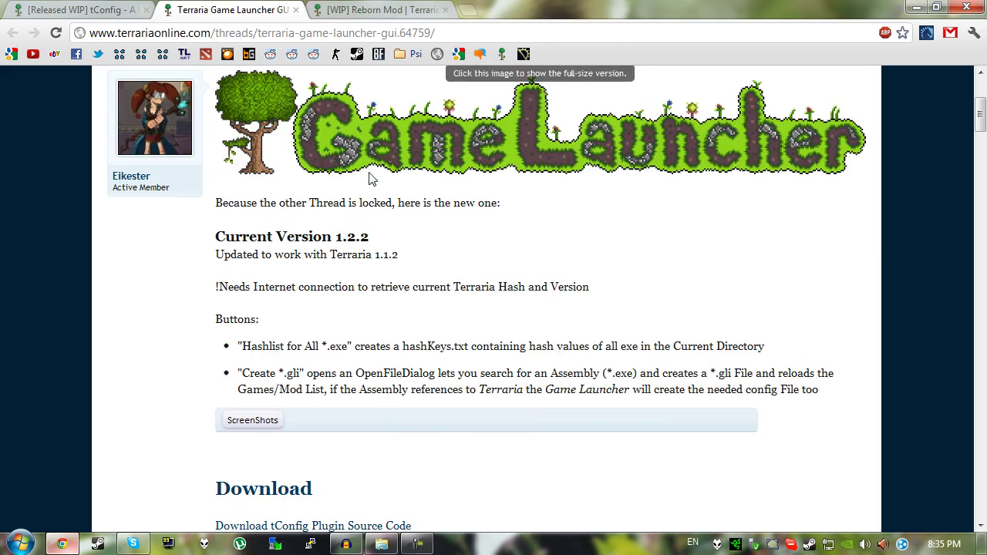
scroll(525, 260, down, 3)
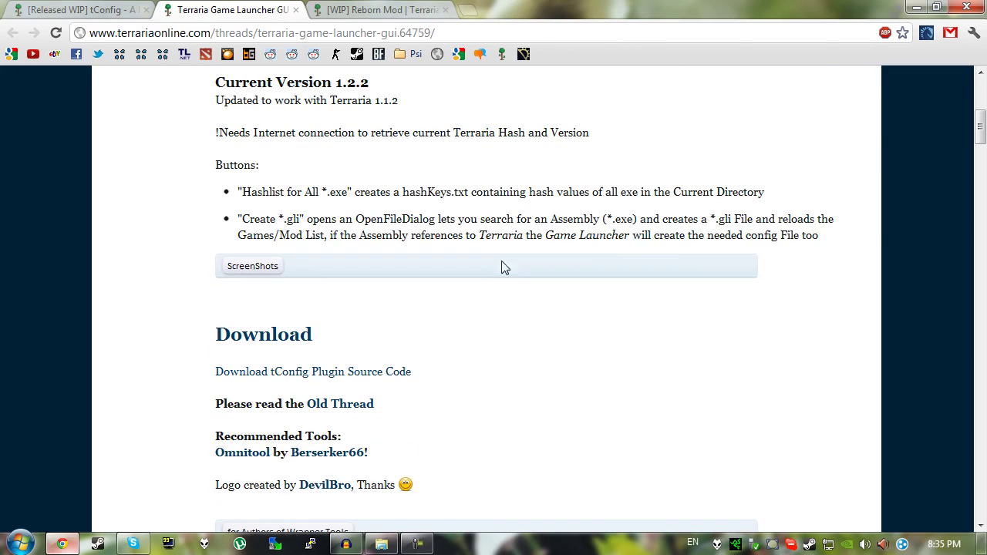
click(273, 334)
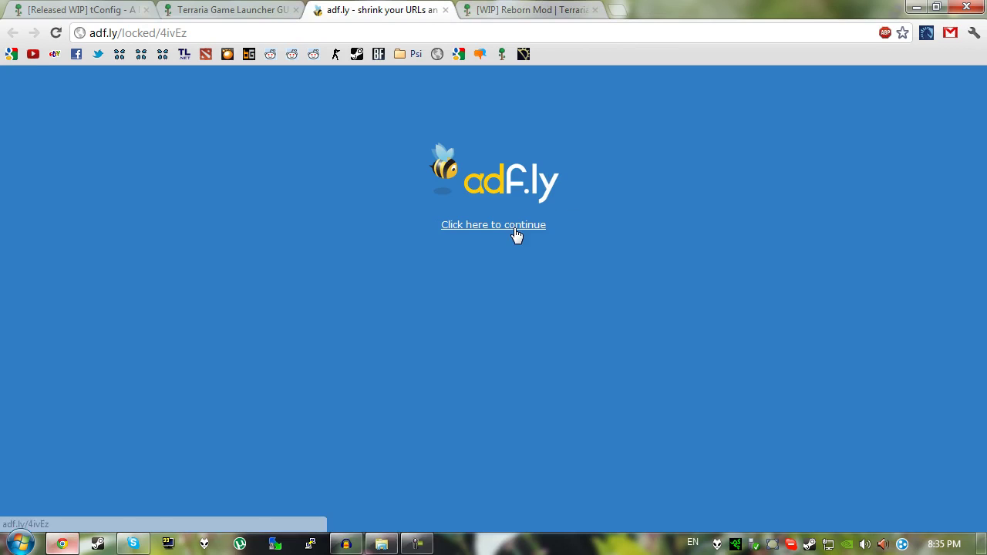
click(515, 233)
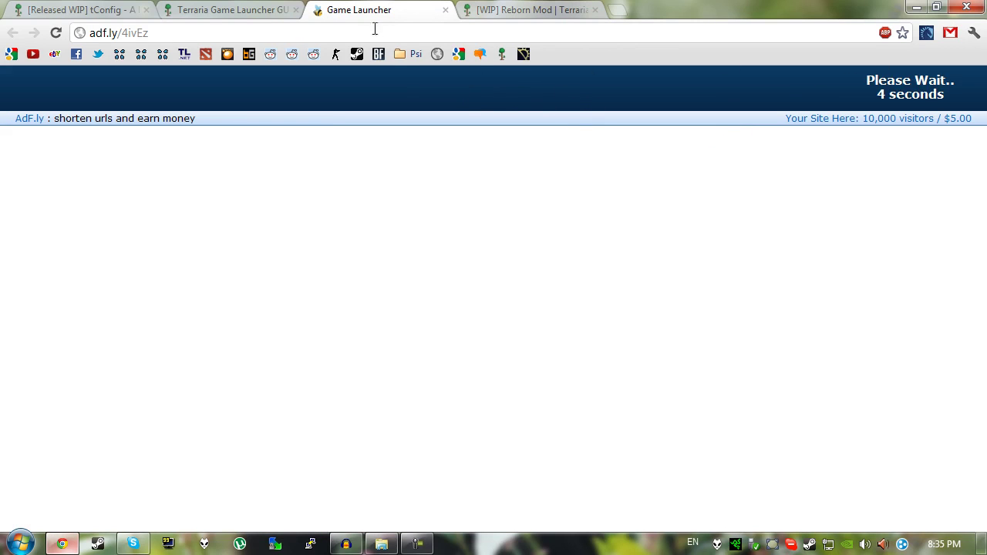
middle_click(348, 6)
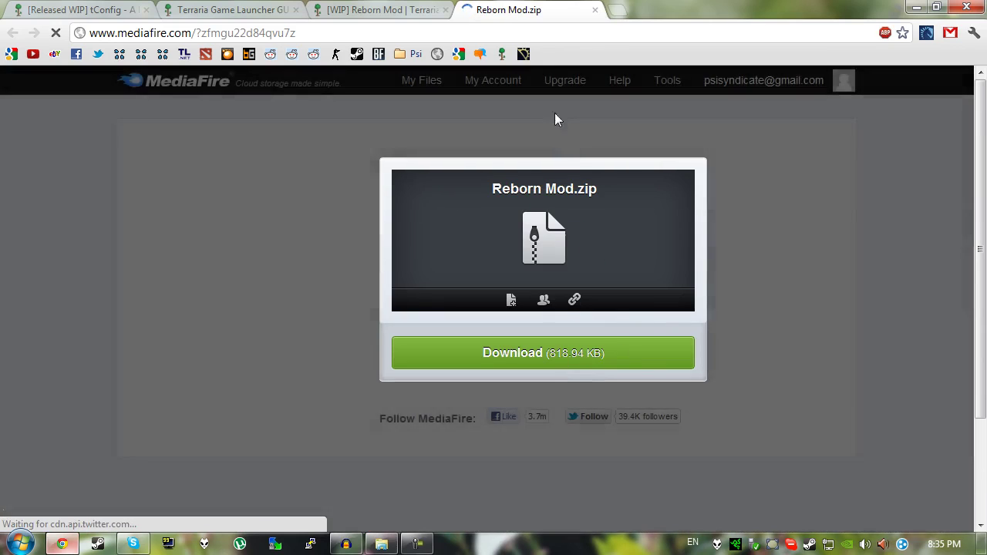
- Close the Reborn Mod.zip download page and open the Downloads folder
click(594, 9)
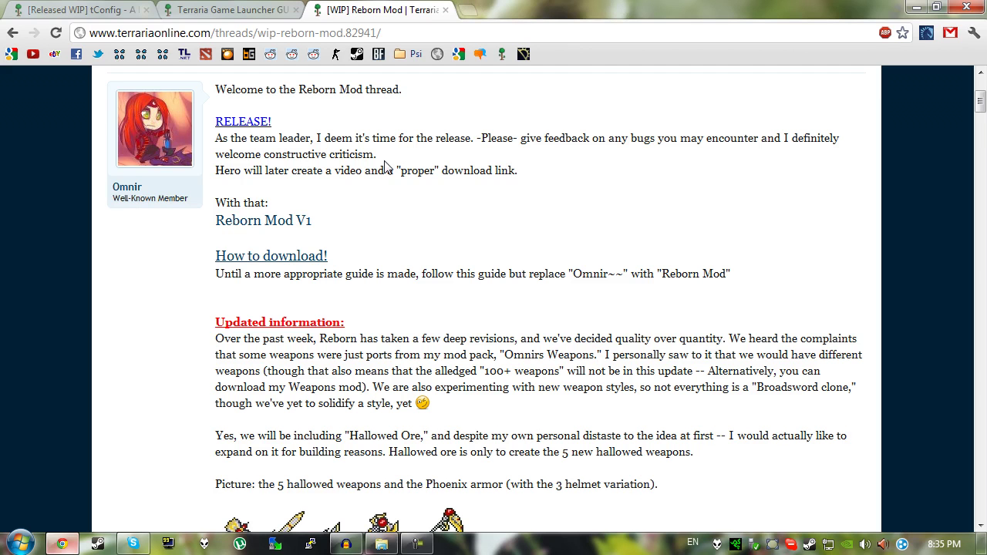
key(super)
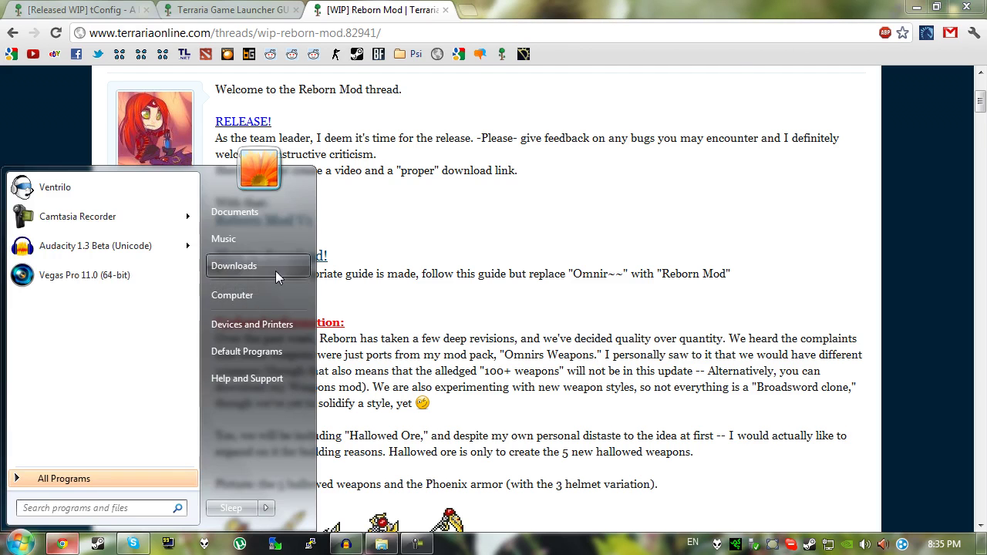
click(276, 267)
click(437, 293)
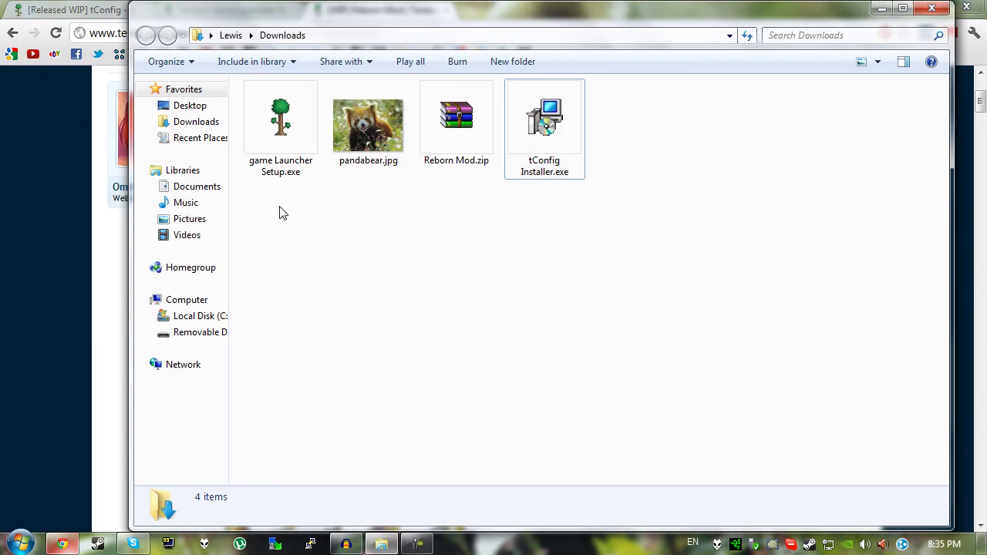
drag(277, 246, 266, 146)
click(293, 262)
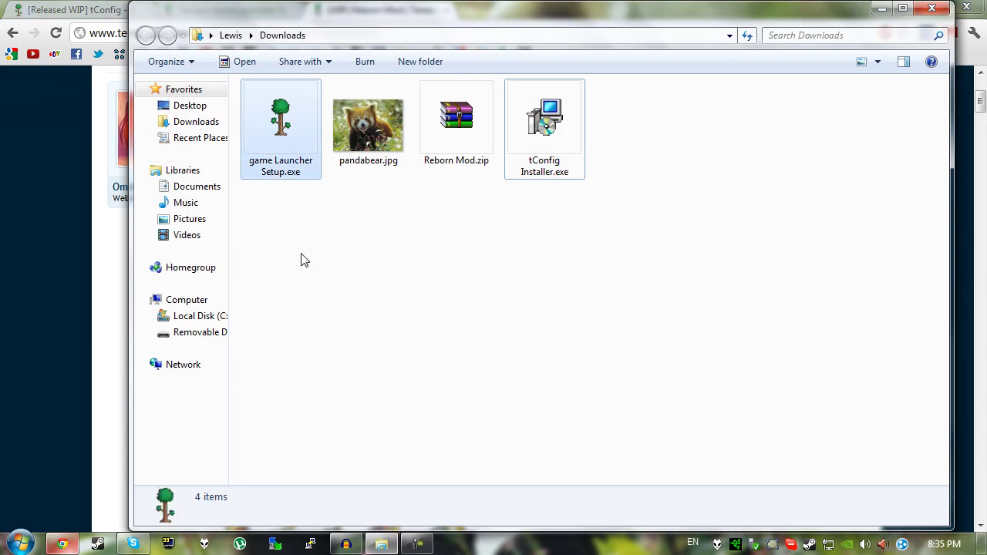
drag(291, 236, 282, 194)
- View the pandabear.jpg picture enlarged and close the viewer
double_click(368, 127)
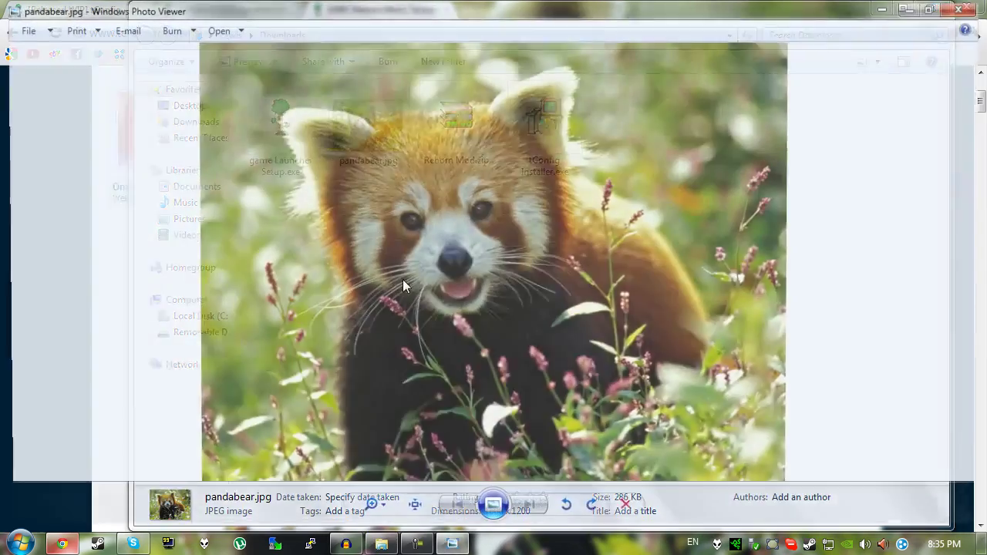
scroll(435, 241, down, 2)
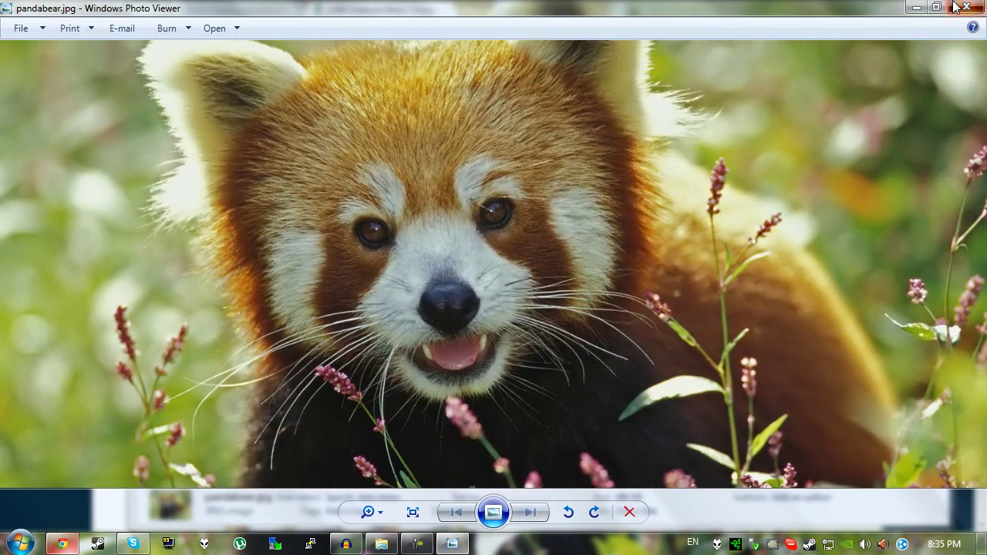
click(966, 7)
click(444, 143)
drag(562, 258, 540, 131)
click(552, 262)
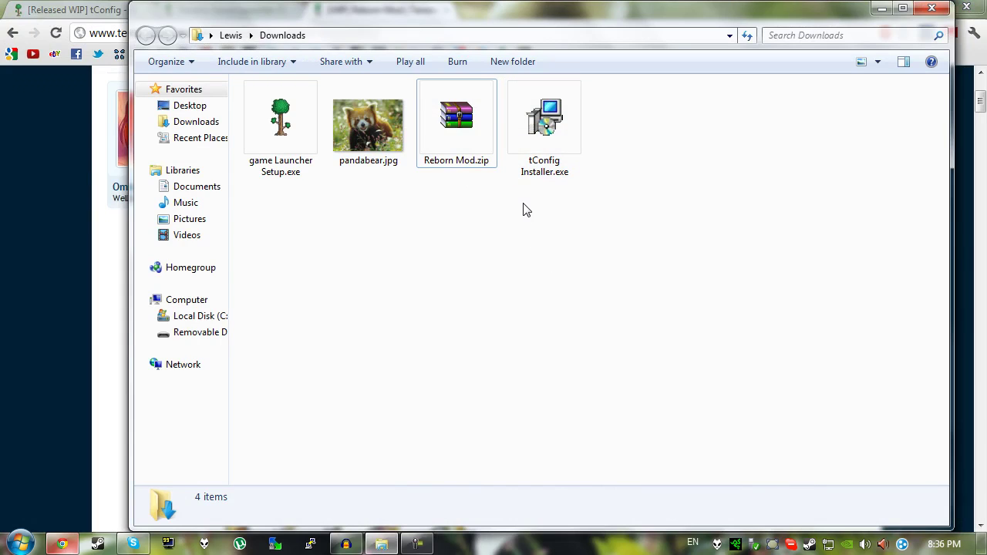
- Run tConfig Installer.exe and install tConfig without desktop icons for the tConfig Server or the ModPack Builder
click(538, 149)
double_click(538, 149)
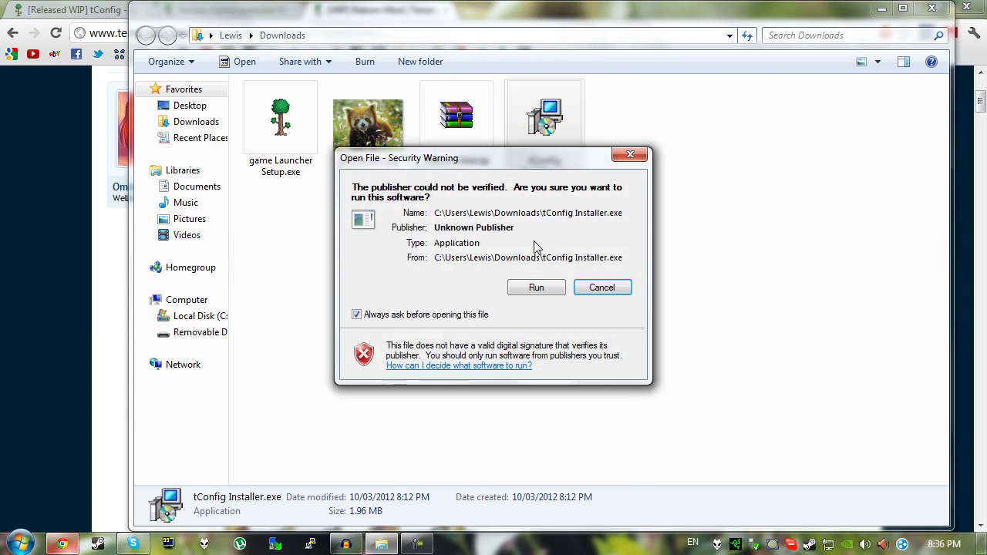
click(536, 286)
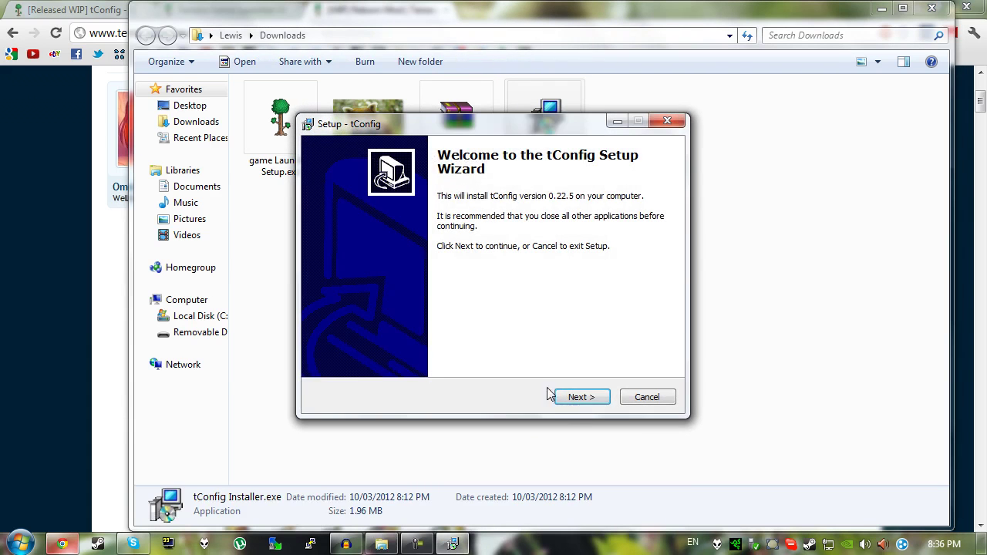
click(577, 397)
click(394, 350)
click(580, 398)
click(580, 397)
click(580, 398)
click(538, 399)
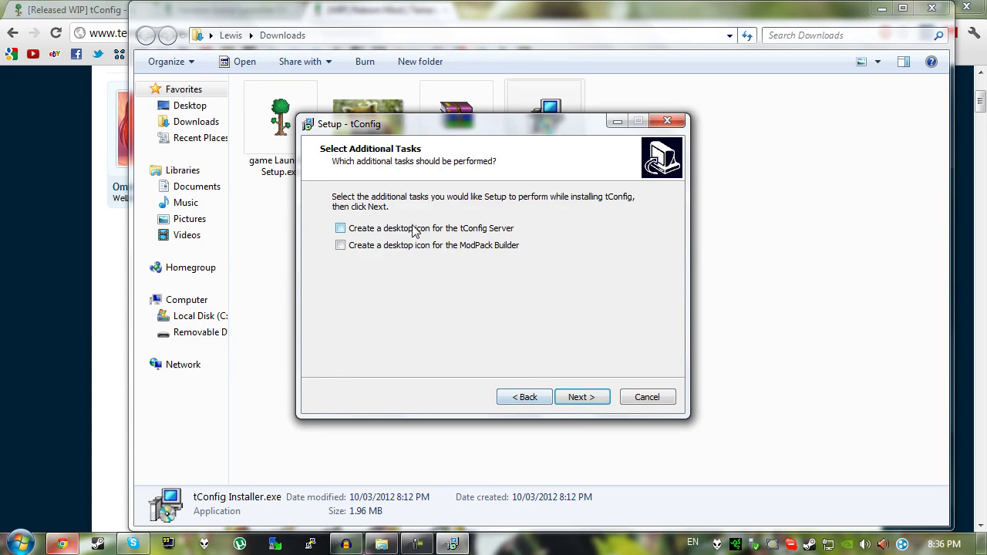
click(586, 398)
click(589, 399)
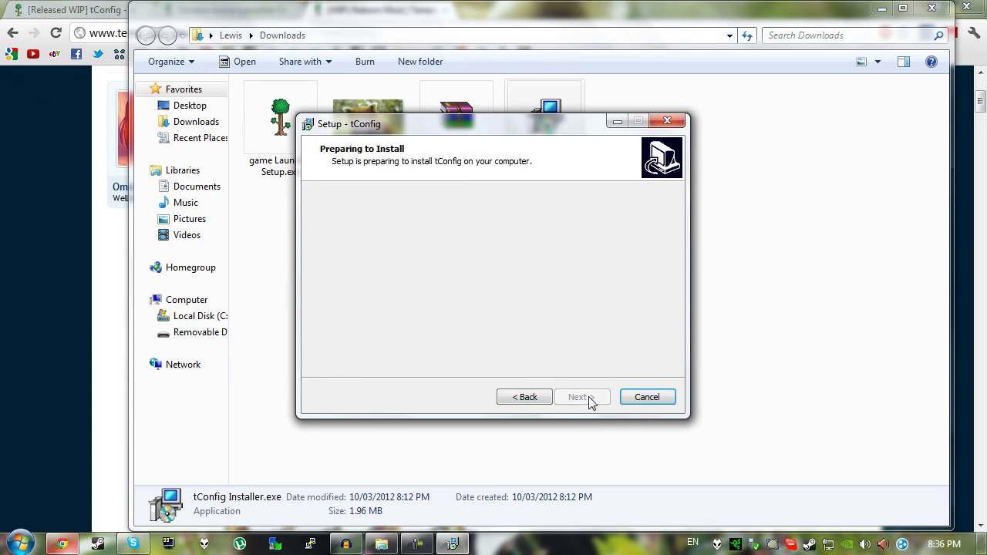
click(587, 399)
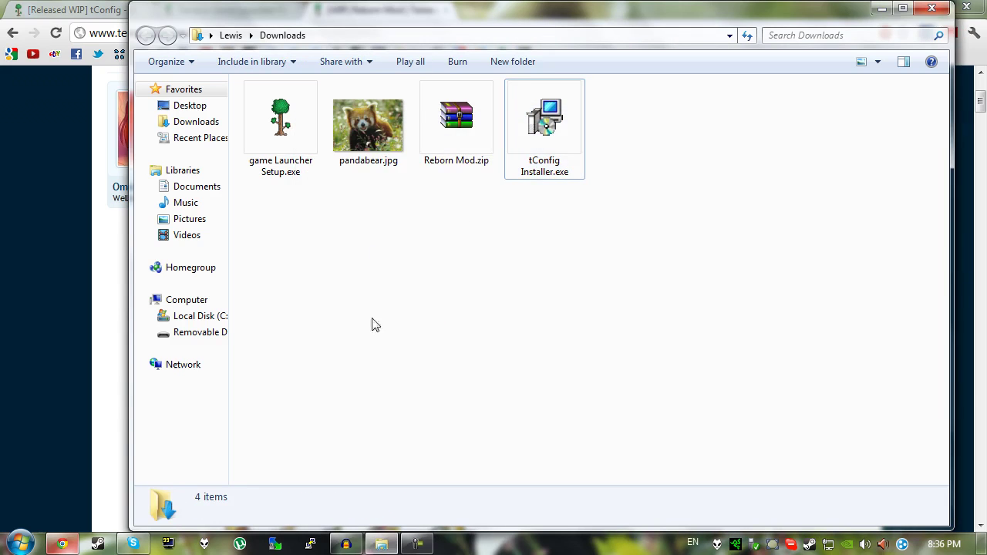
- Install the Terraria Game Launcher GUI from game Launcher Setup.exe, closing the launcher window and finishing the setup
double_click(290, 154)
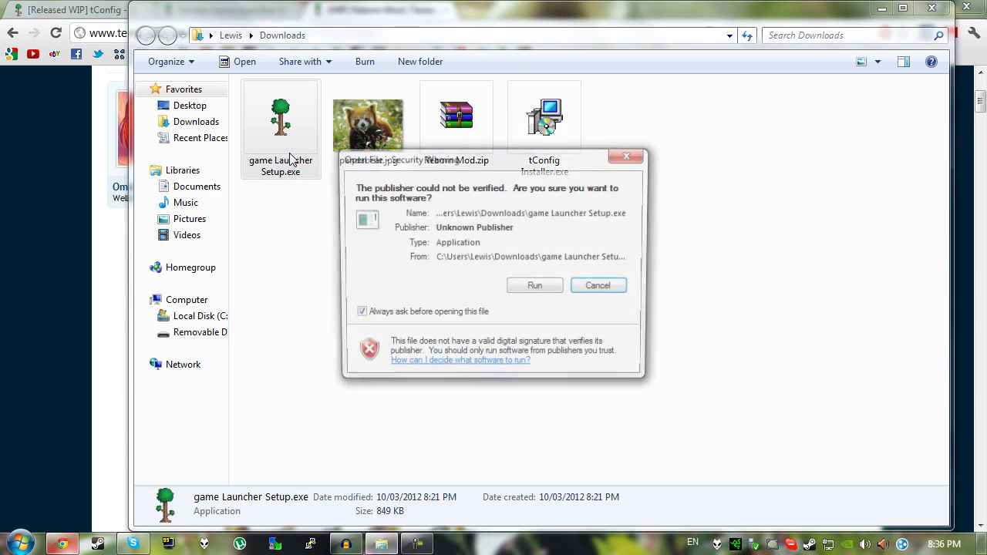
click(536, 287)
click(603, 397)
click(600, 398)
click(596, 399)
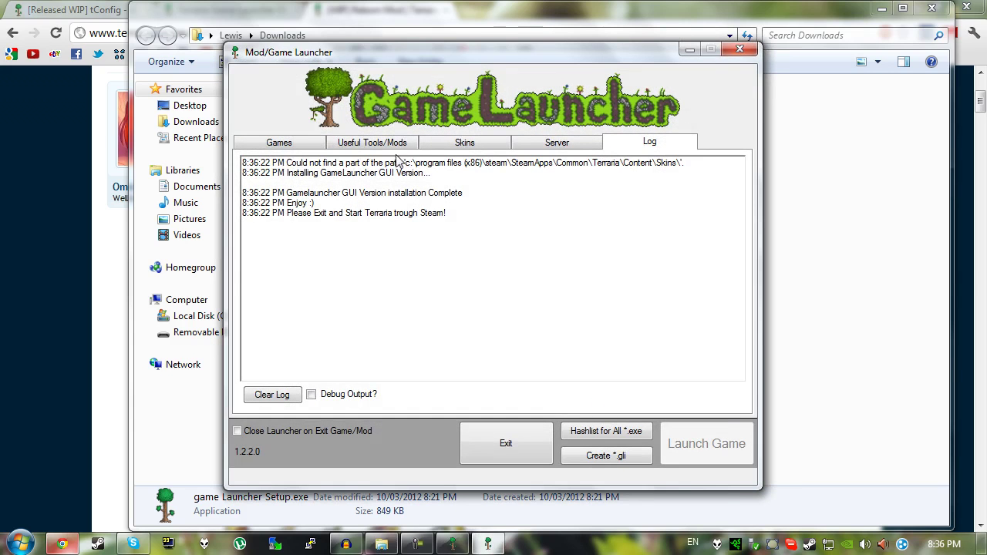
click(740, 49)
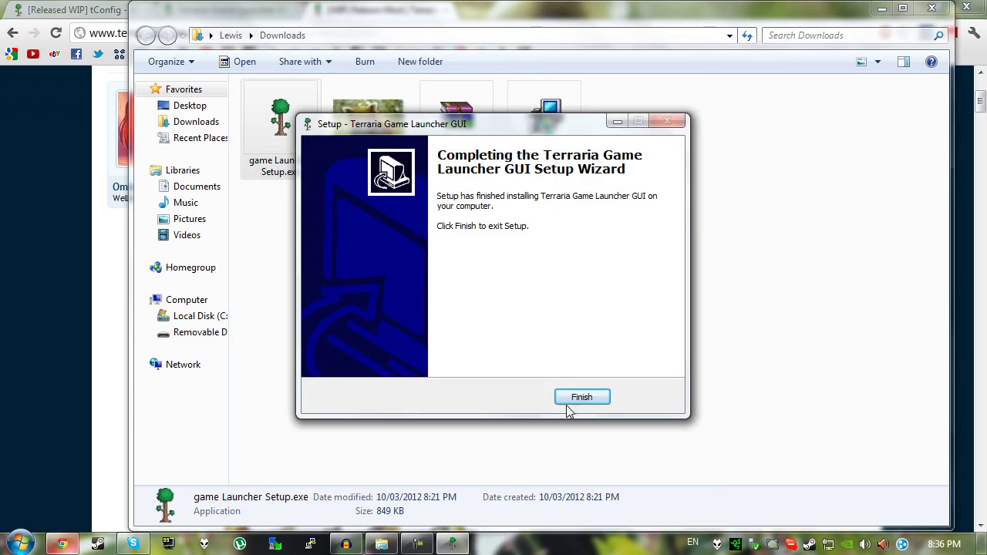
click(569, 401)
- Run Reborn Mod Installer.exe from the Reborn Mod.zip archive, exit it, and close the archive and the Downloads folder
double_click(459, 139)
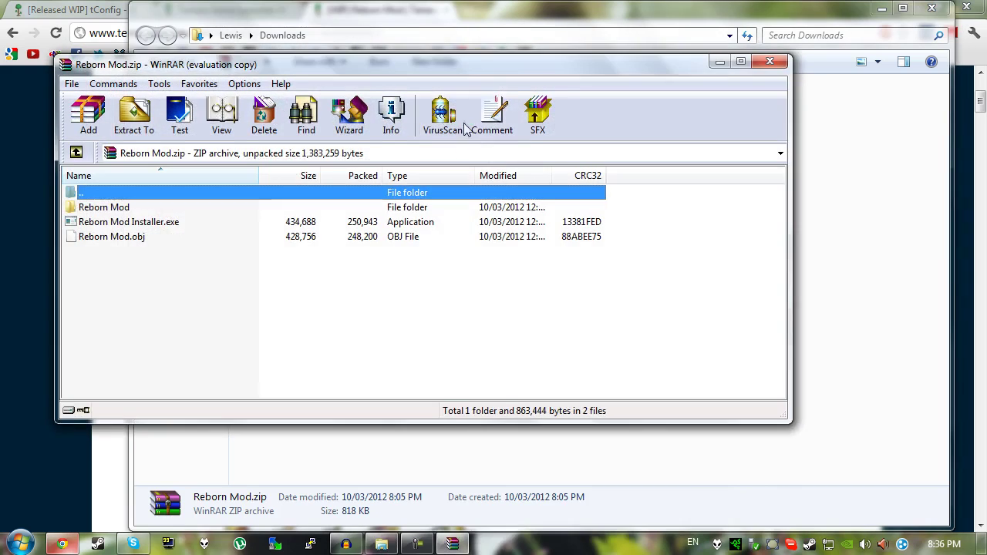
drag(483, 68, 514, 192)
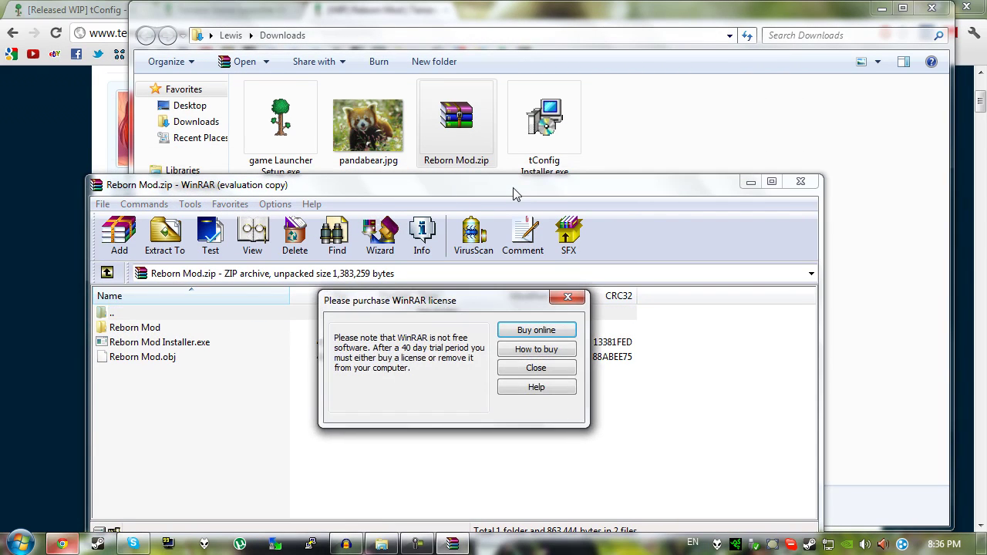
key(Escape)
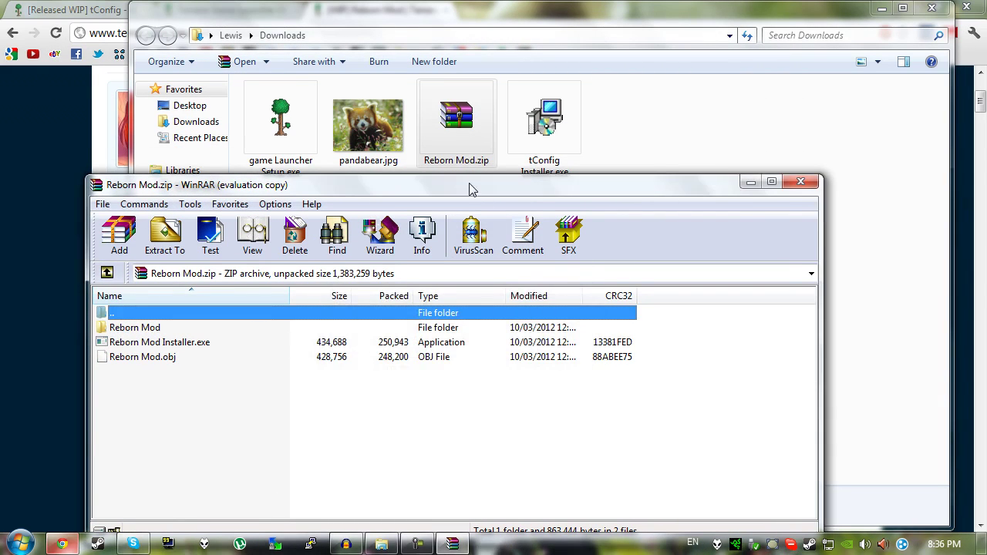
drag(469, 189, 475, 179)
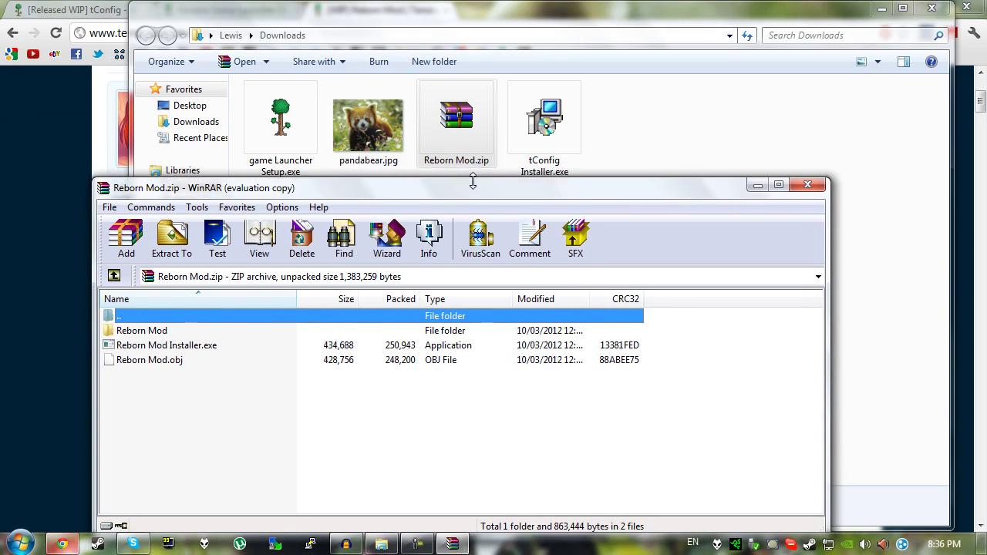
double_click(164, 329)
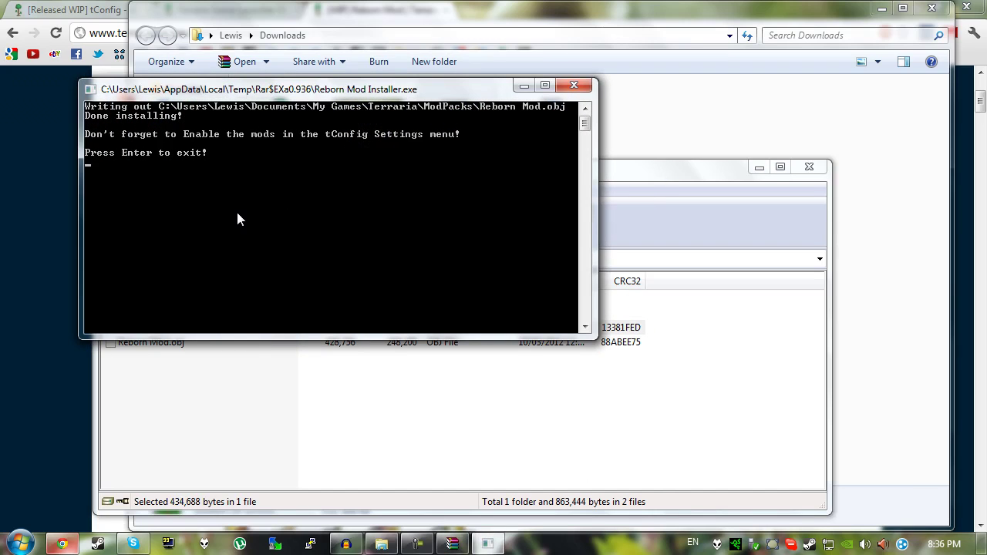
key(Return)
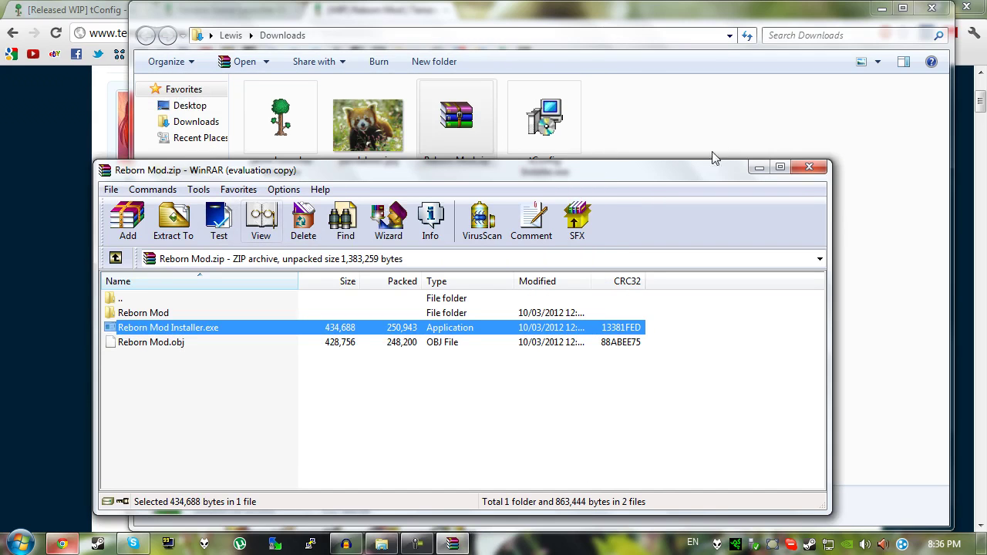
click(815, 169)
click(931, 8)
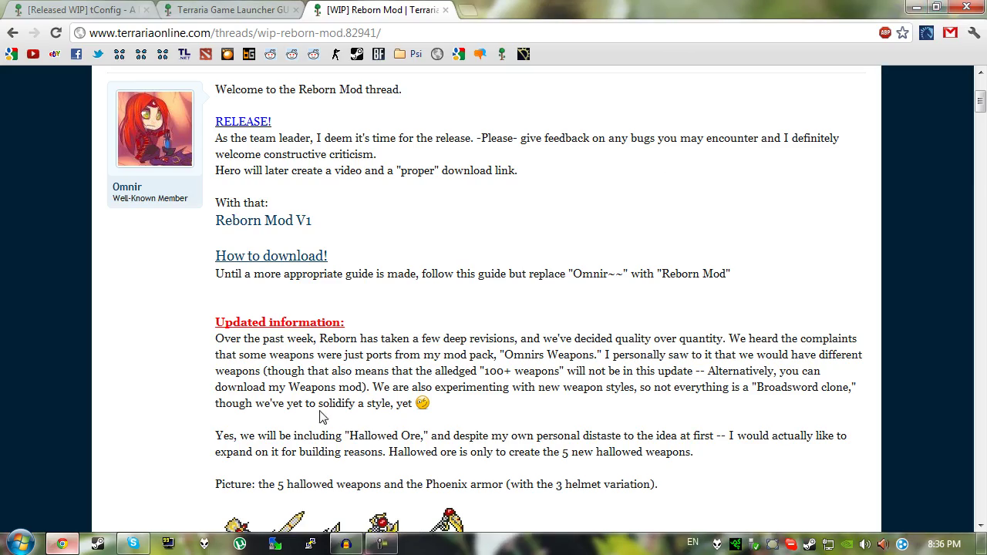
- Switch to Steam and launch Terraria from the game library
click(98, 543)
click(169, 36)
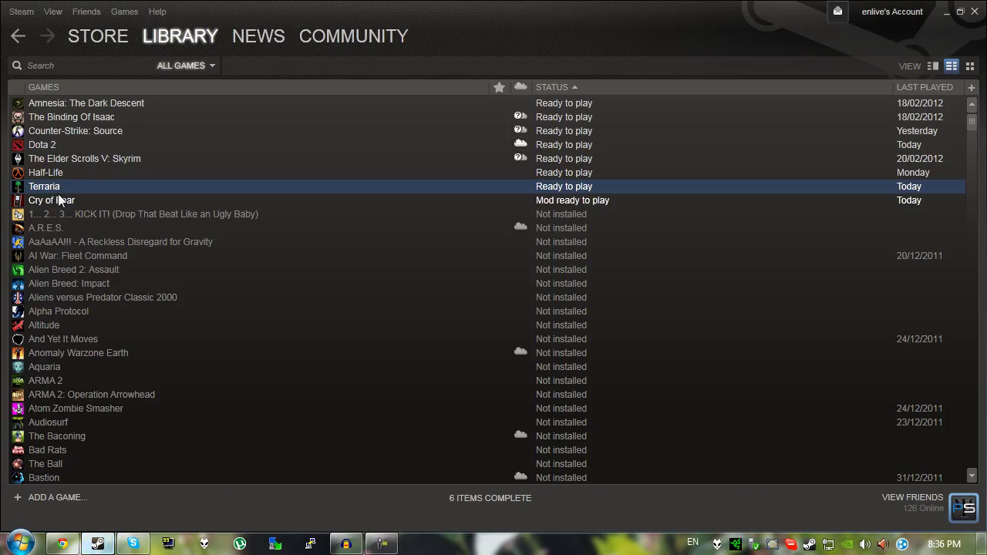
double_click(62, 191)
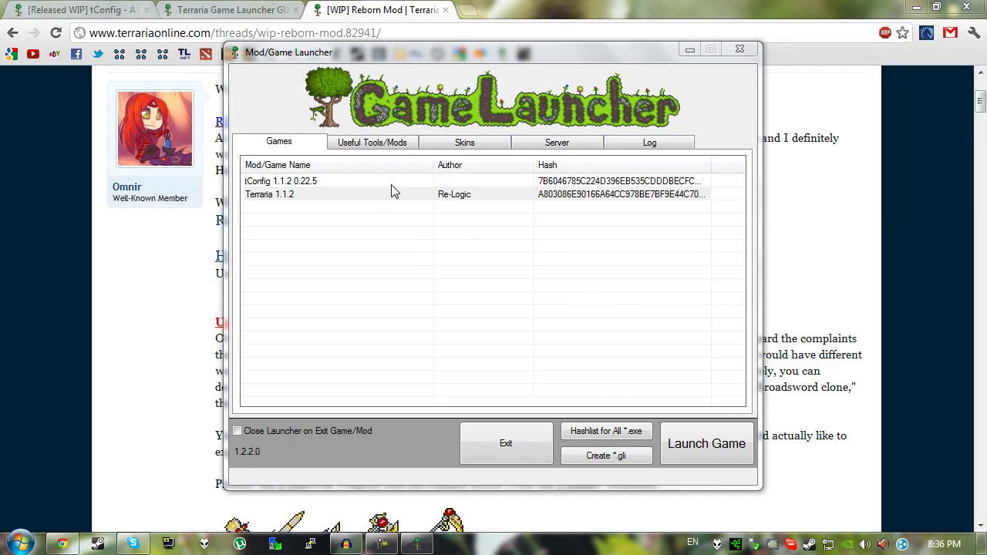
- Select tConfig 1.1.2 0.22.5 in the game list and launch it
click(391, 183)
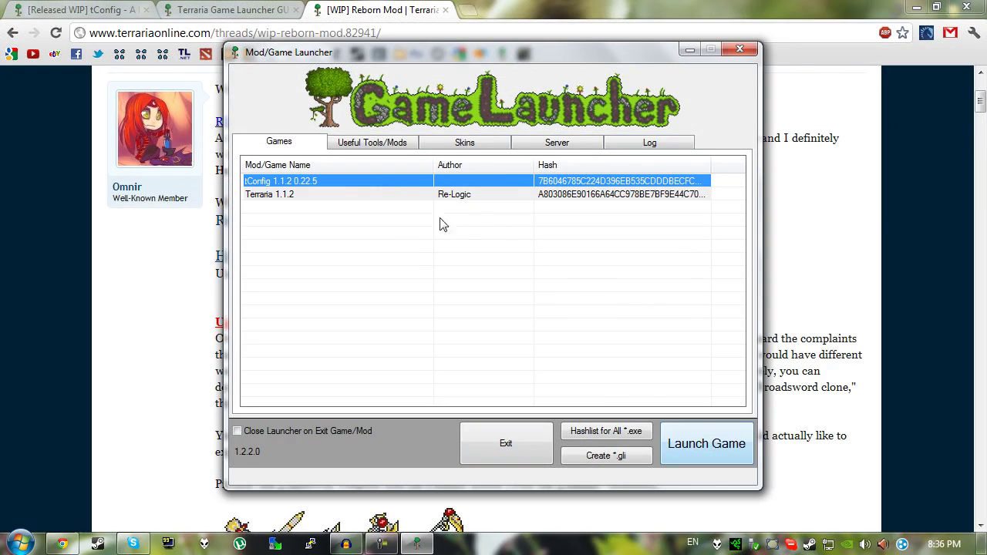
click(325, 196)
click(325, 181)
click(320, 196)
click(325, 181)
click(690, 449)
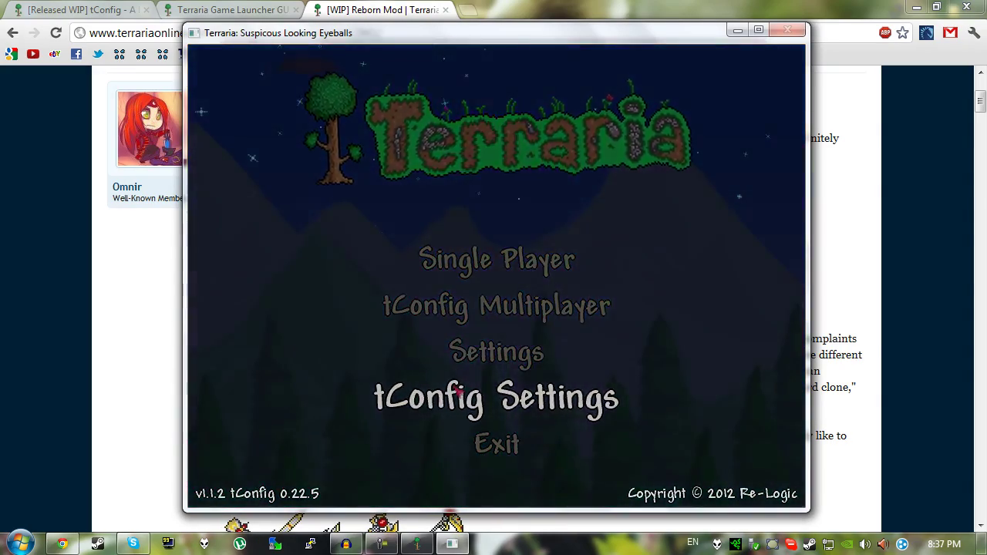
- Turn the Reborn Mod on in the tConfig settings, reload the mods, and recheck the setting before returning to the main menu
click(447, 395)
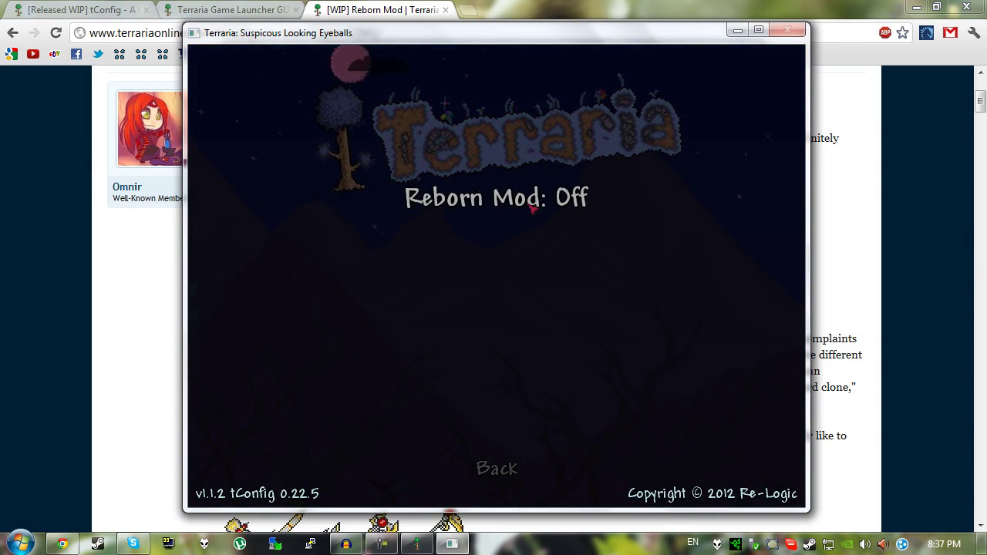
click(525, 202)
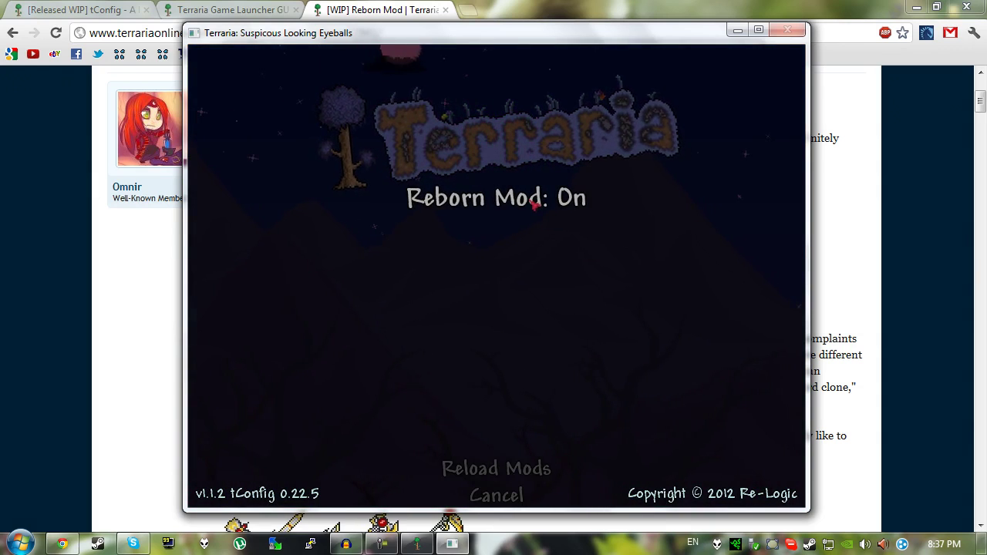
click(523, 472)
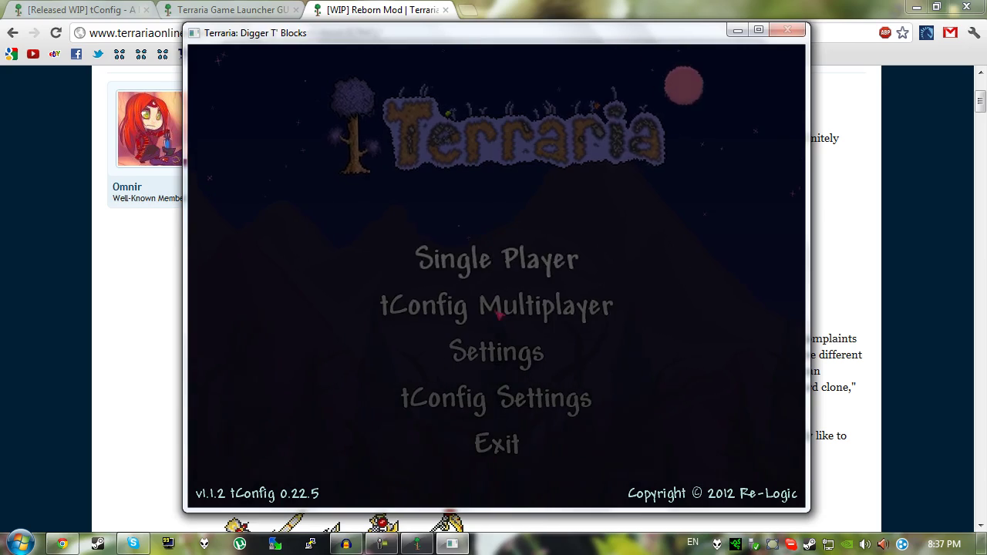
click(521, 399)
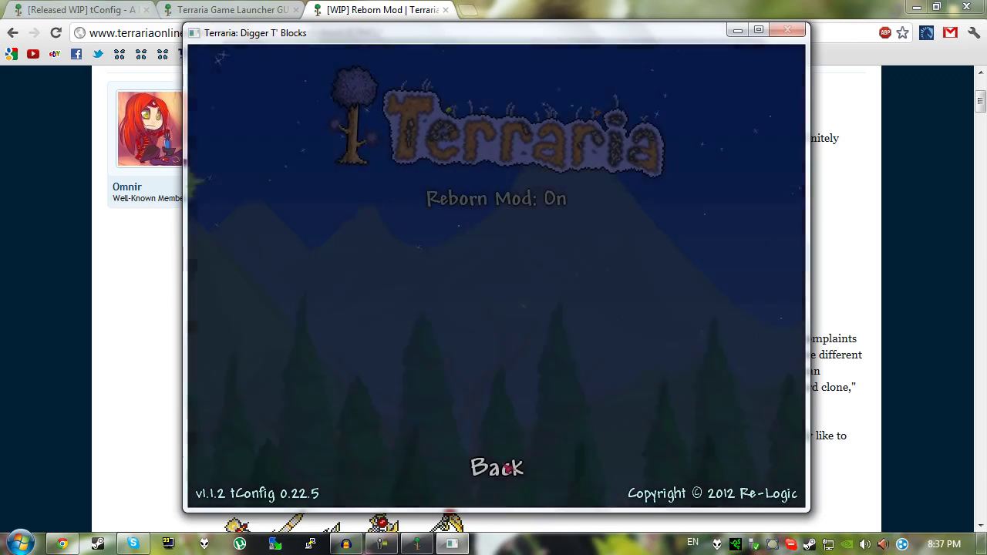
click(498, 468)
- Start a single-player game with the existing character in the first listed world
click(509, 264)
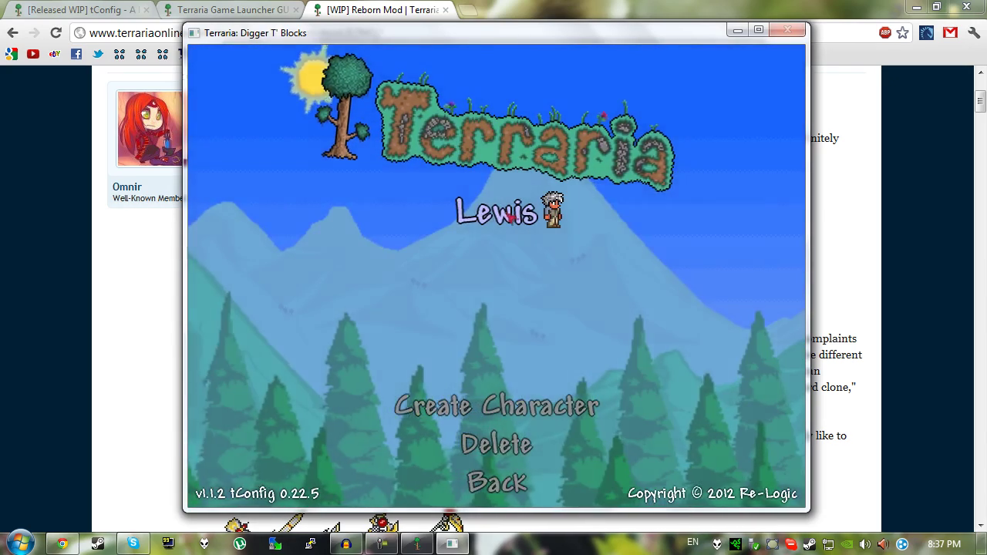
click(510, 210)
click(511, 208)
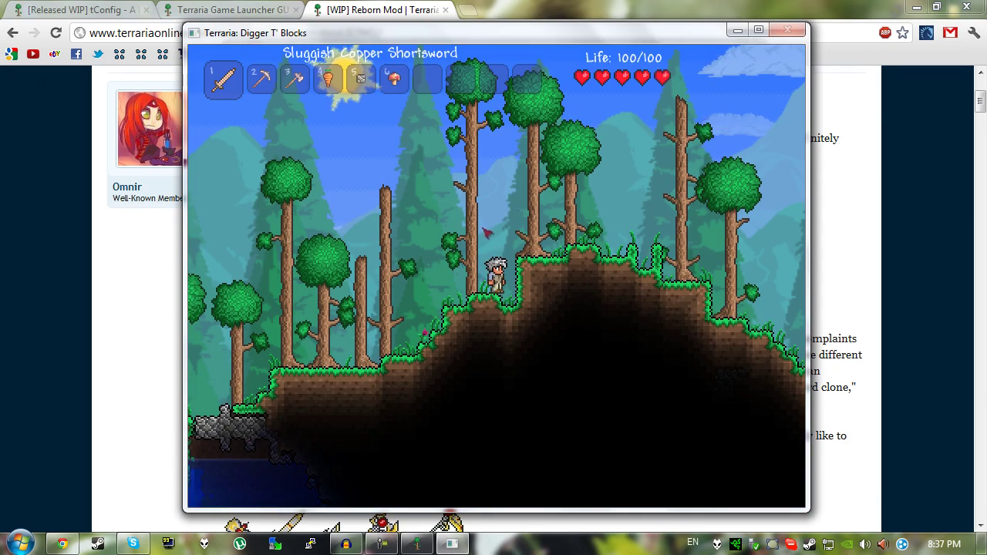
- Walk the character back and forth over the grassy, tree-covered hill around the starting point
key(a)
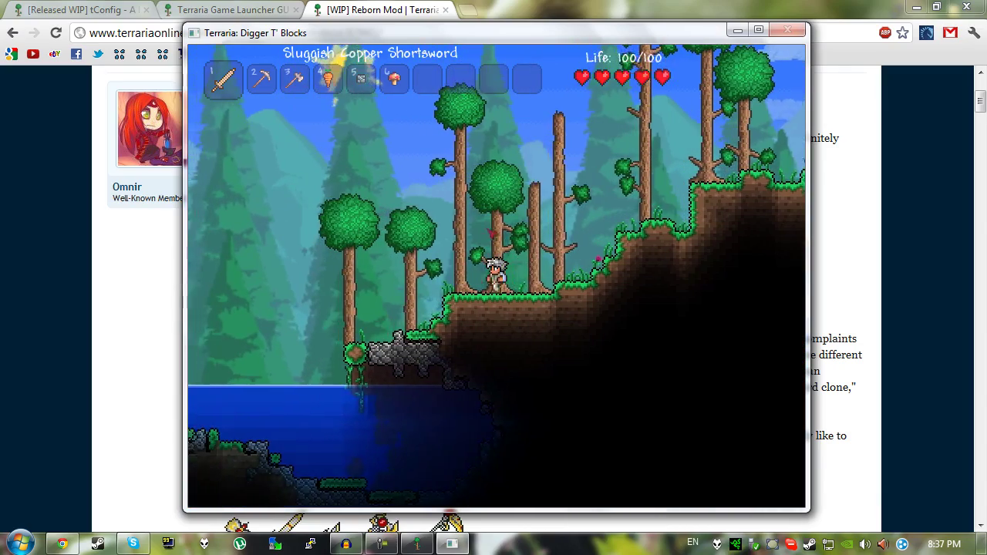
key(d)
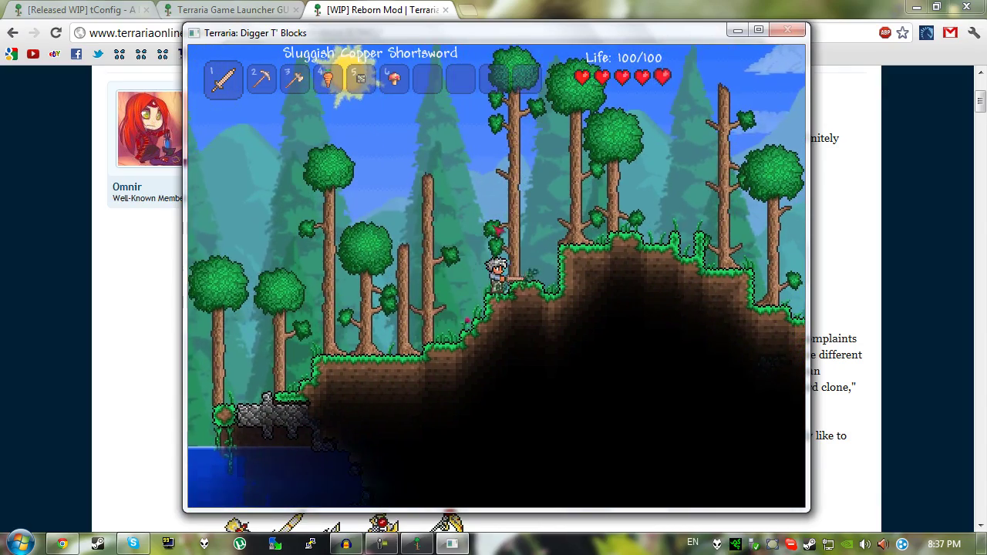
key(d)
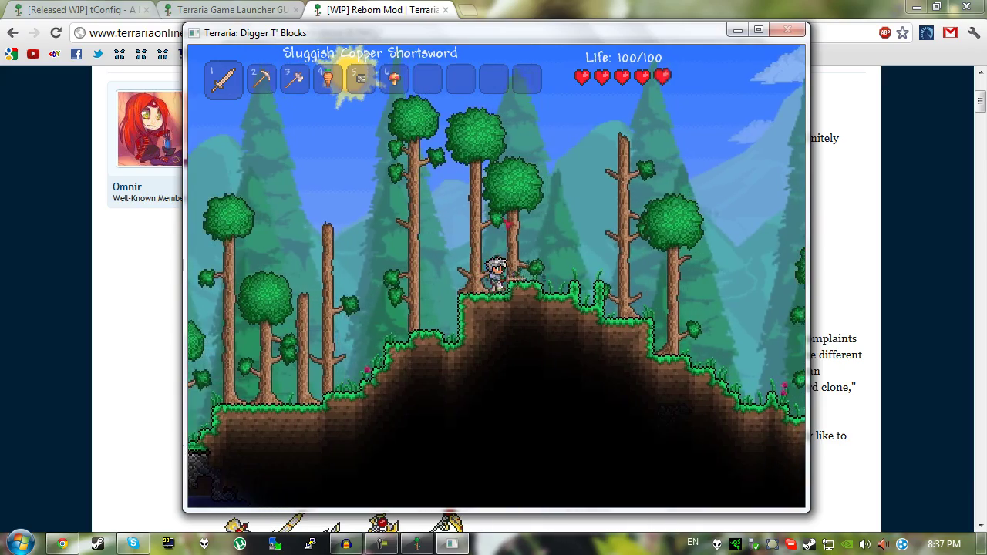
key(d)
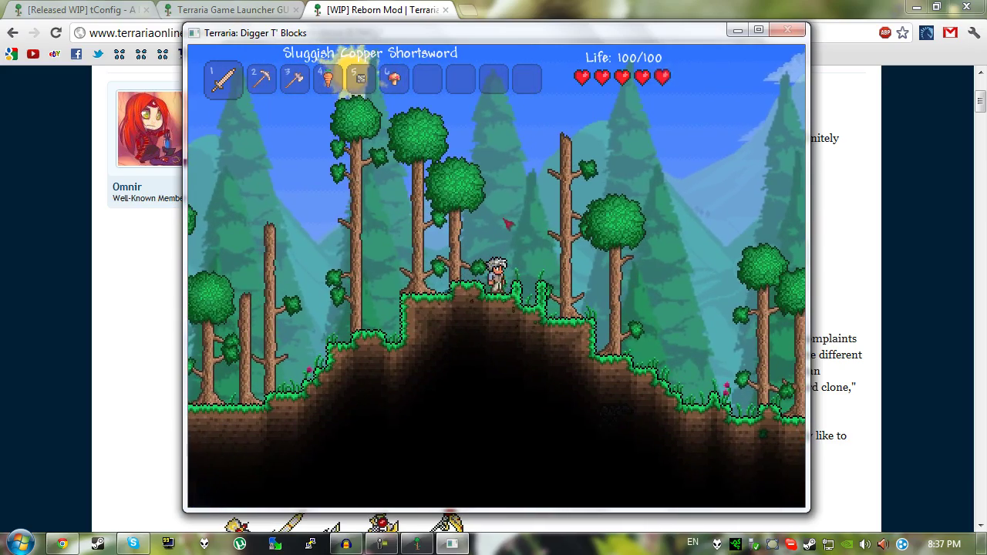
key(a)
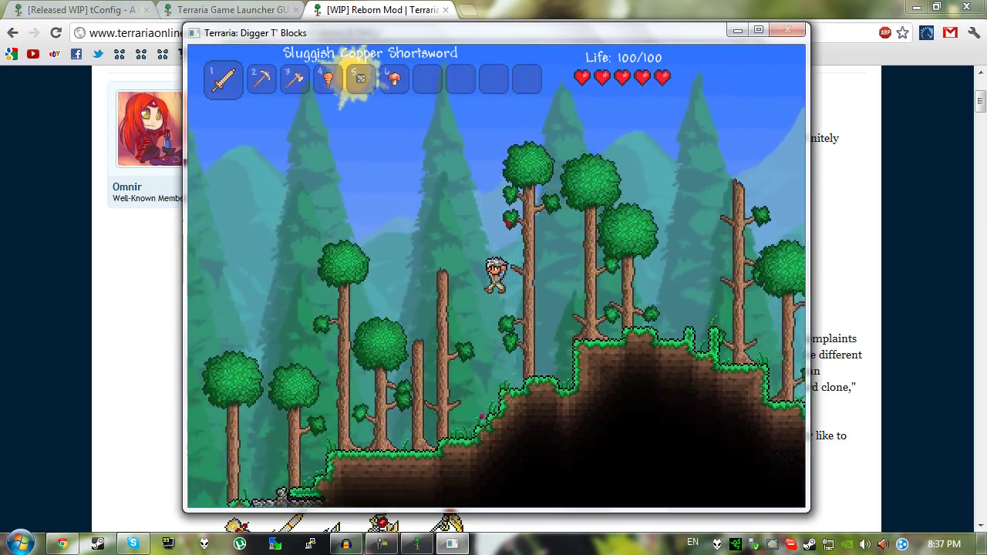
key(a)
key(a)
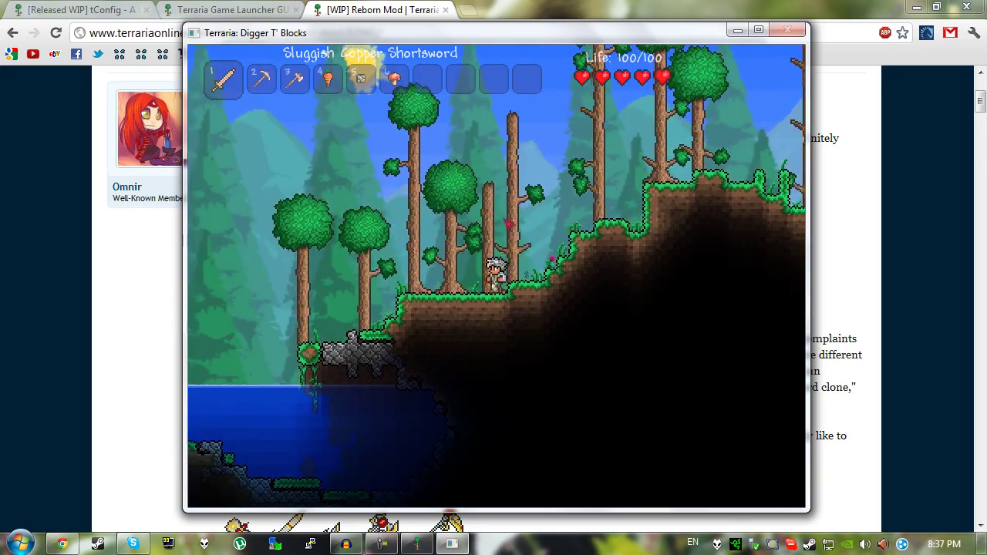
- Move the character down the slope to the lake and across the water onto the grassy ledge on the far bank
key(a)
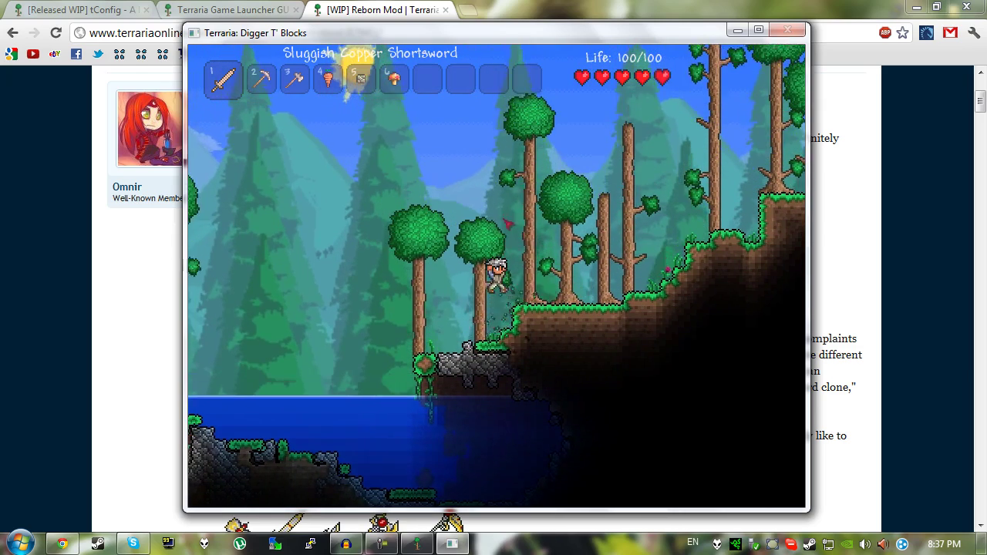
key(a)
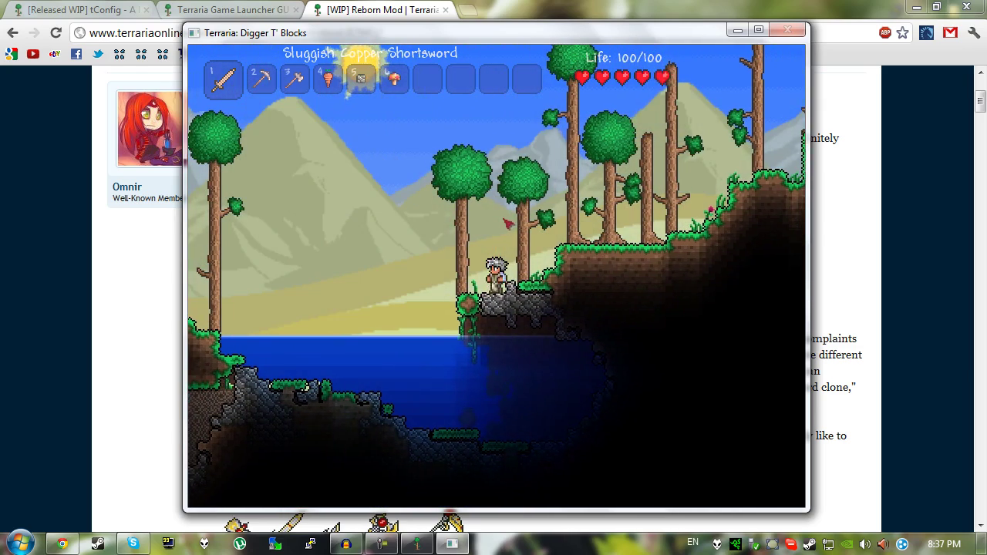
key(a)
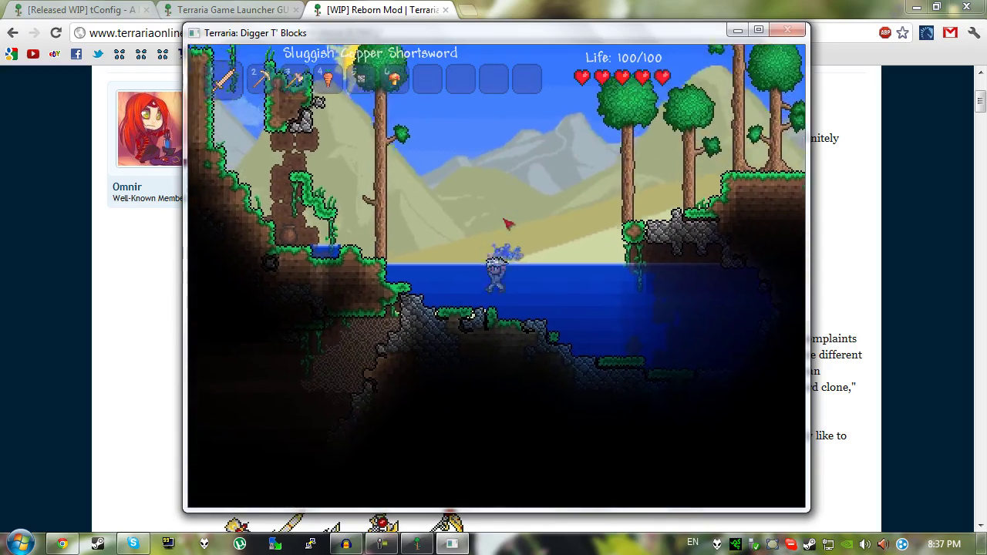
key(a)
key(space)
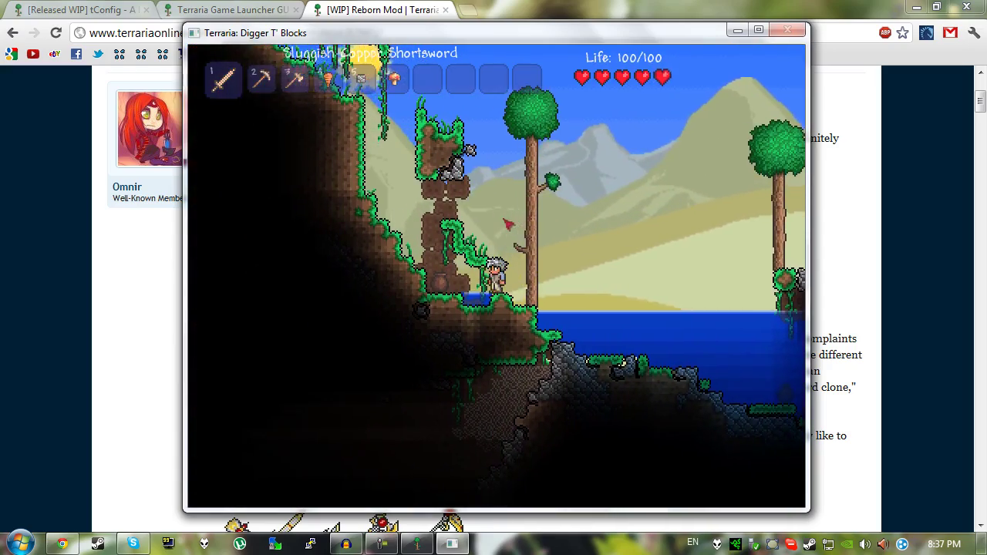